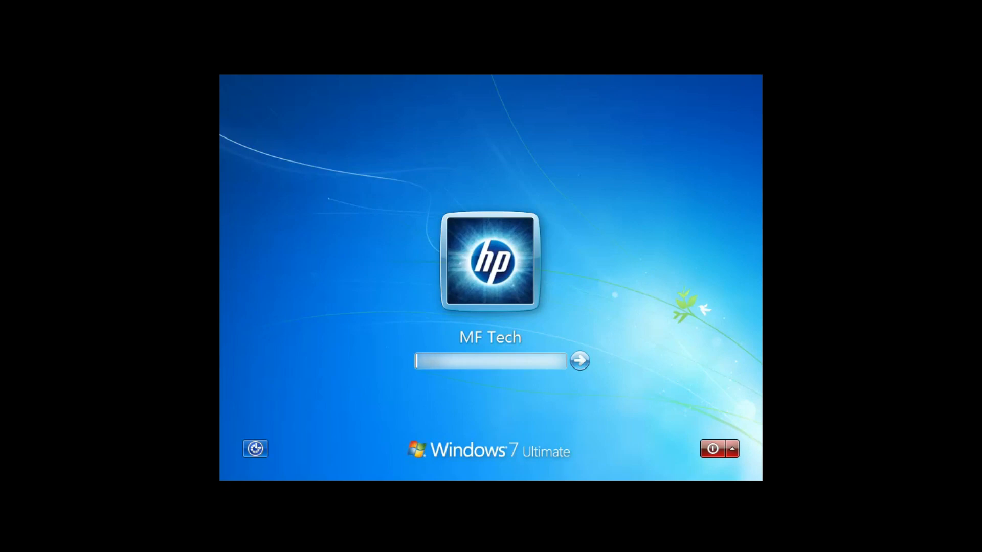
# Sign in to Windows, open Disk Management by running diskmgmt.msc, and enlarge its window.
pyautogui.press('Return')
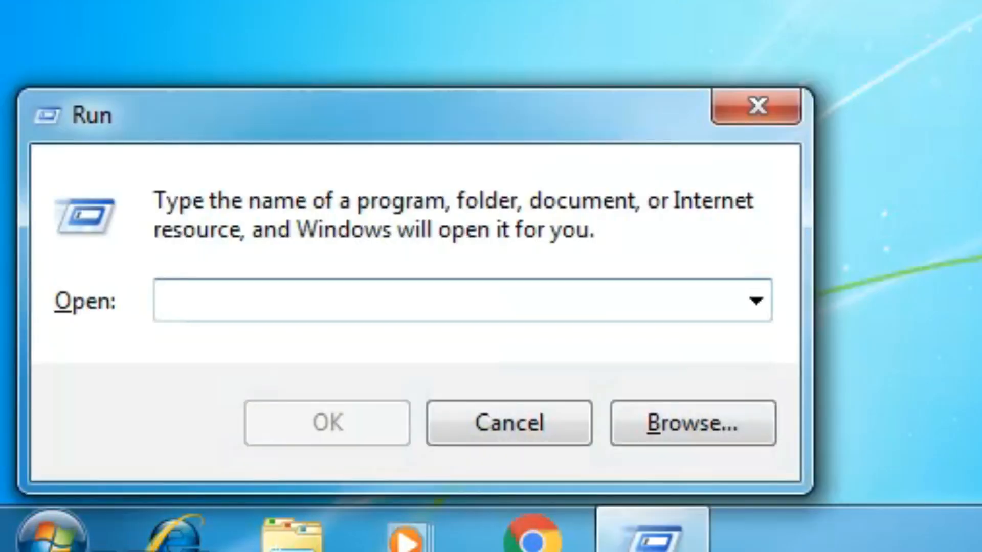
pyautogui.write('diskmg')
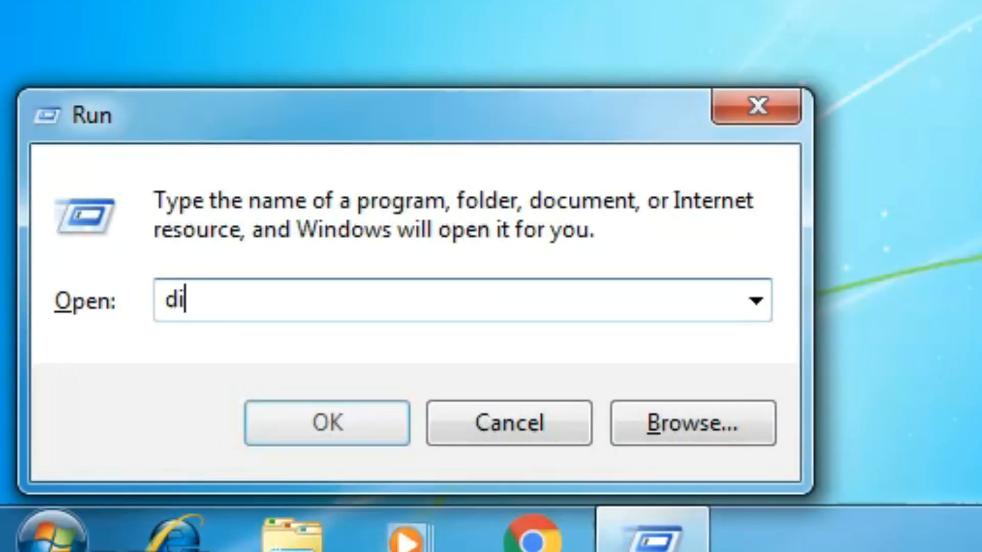
pyautogui.write('mty.')
pyautogui.press('BackSpace')
pyautogui.press('BackSpace')
pyautogui.press('BackSpace')
pyautogui.write('t.msc')
pyautogui.press('Return')
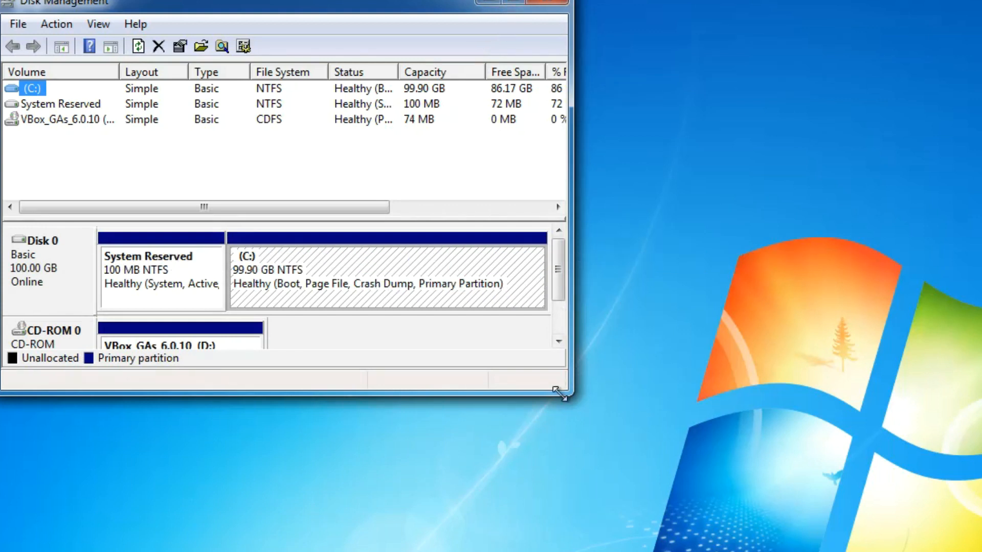
pyautogui.moveTo(568, 390); pyautogui.dragTo(784, 547)
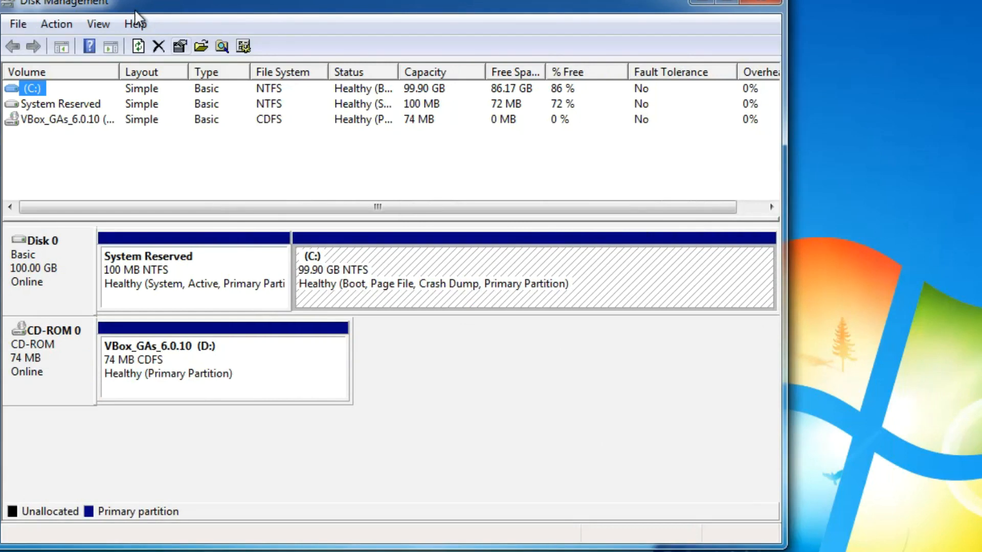
# Start creating a dynamically expanding virtual hard disk, with its file named Windows 10 in the root of Local Disk (C:).
pyautogui.click(63, 23)
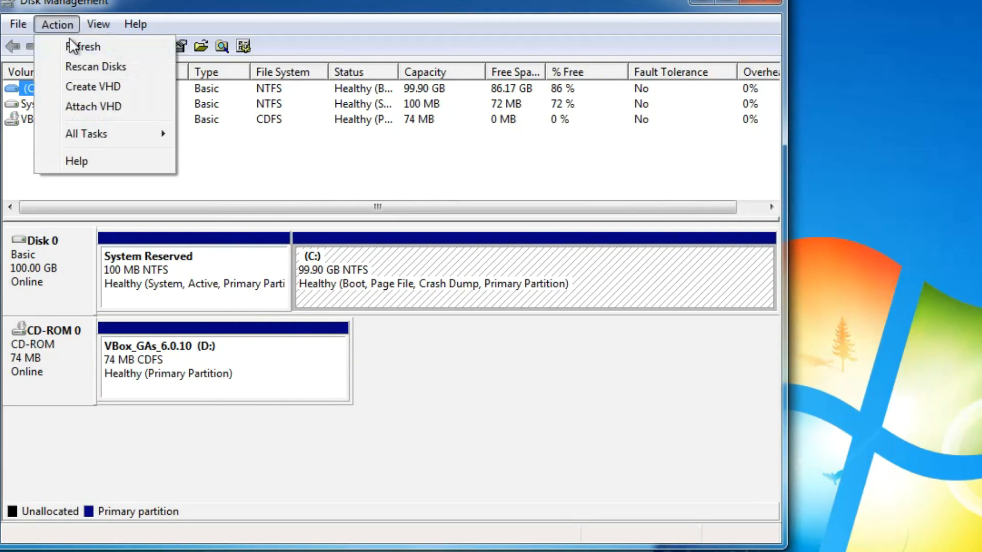
pyautogui.click(129, 87)
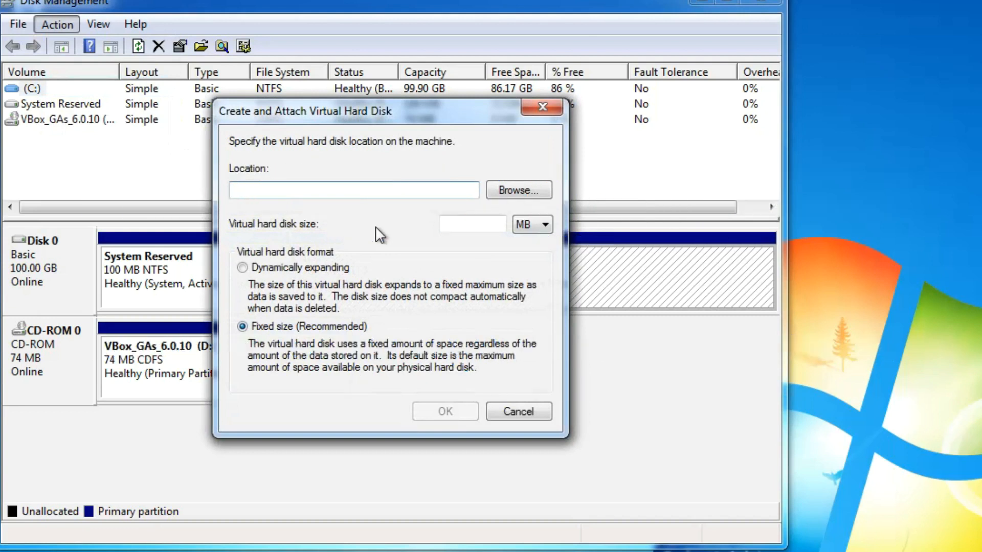
pyautogui.click(279, 268)
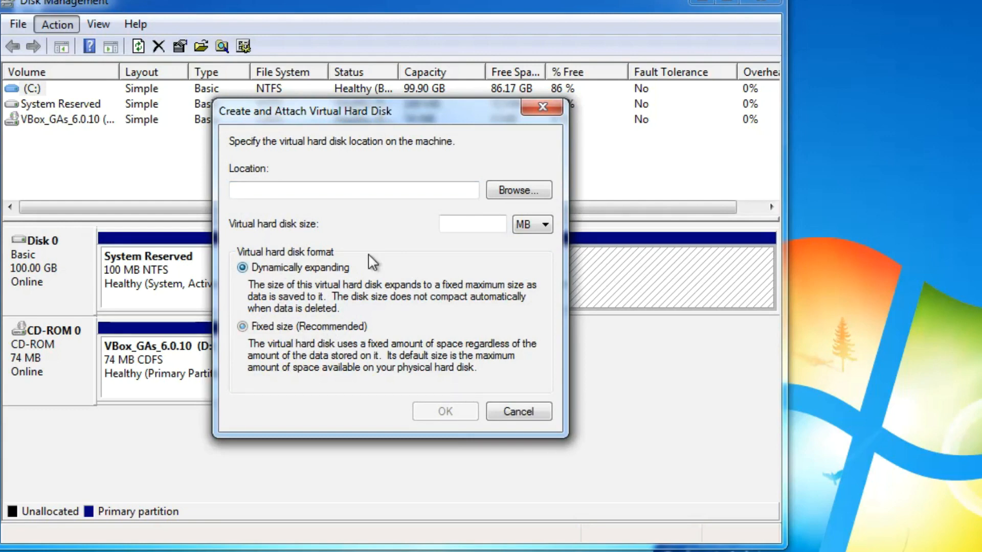
pyautogui.click(521, 188)
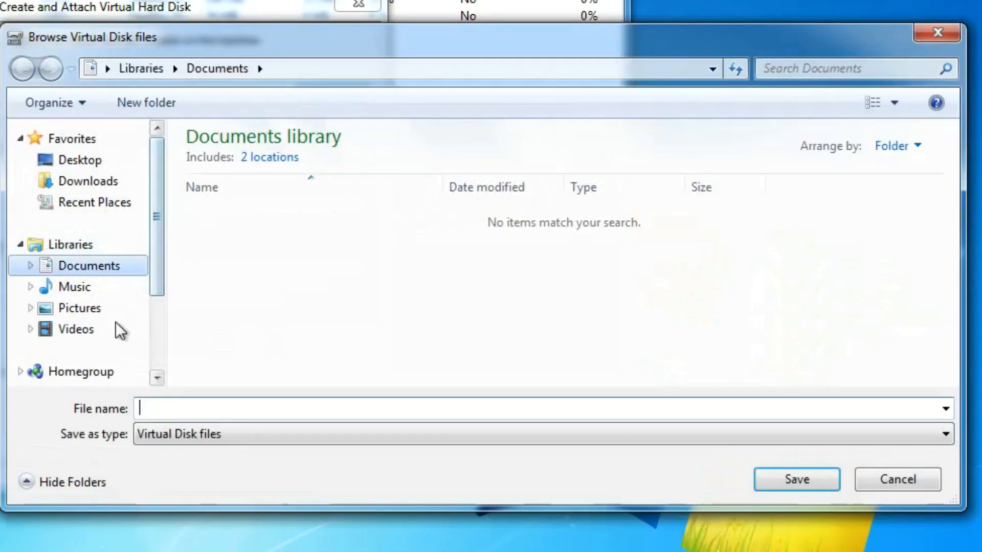
pyautogui.click(155, 356)
pyautogui.click(77, 278)
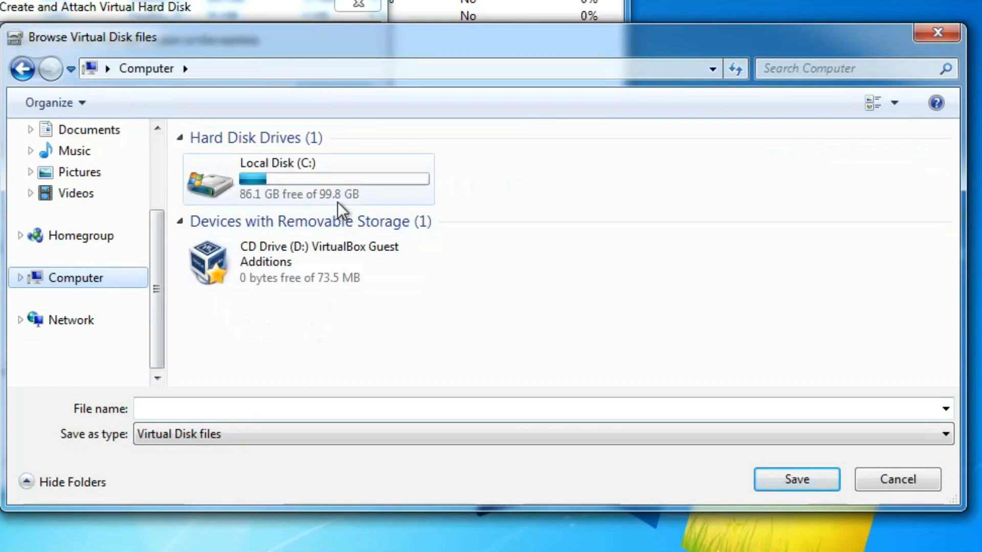
pyautogui.doubleClick(338, 201)
pyautogui.click(182, 412)
pyautogui.write('Windows 10')
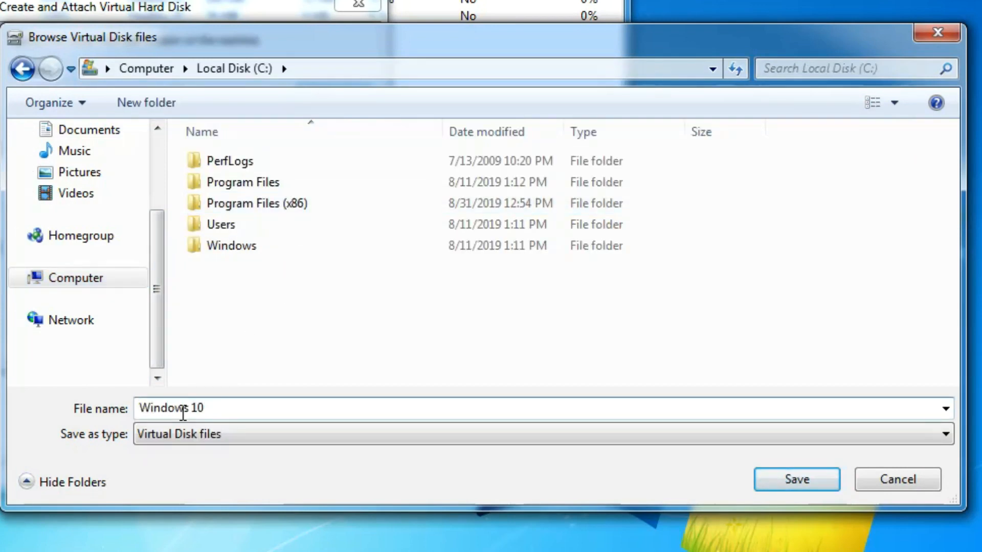
pyautogui.press('Return')
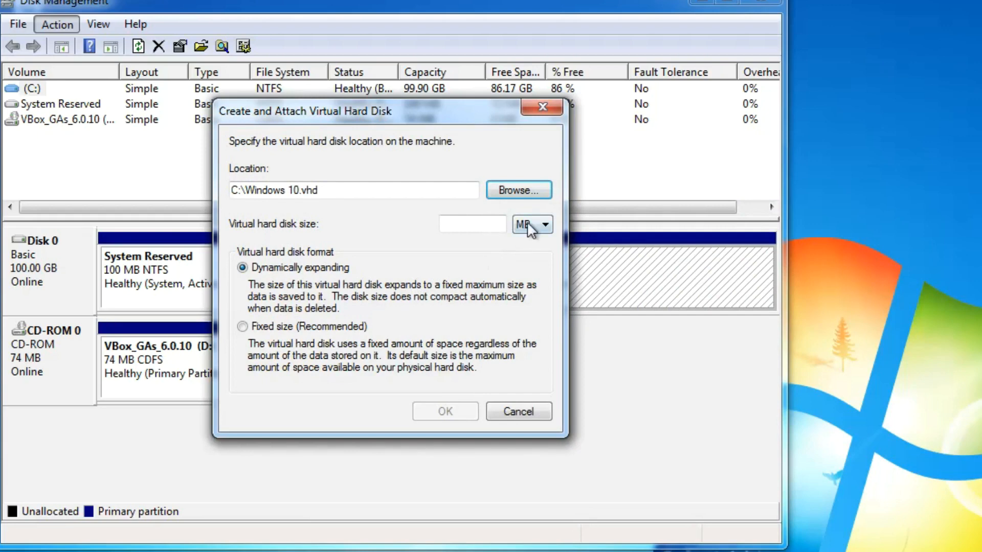
# Set the virtual hard disk size to 20 GB and create the disk.
pyautogui.click(530, 229)
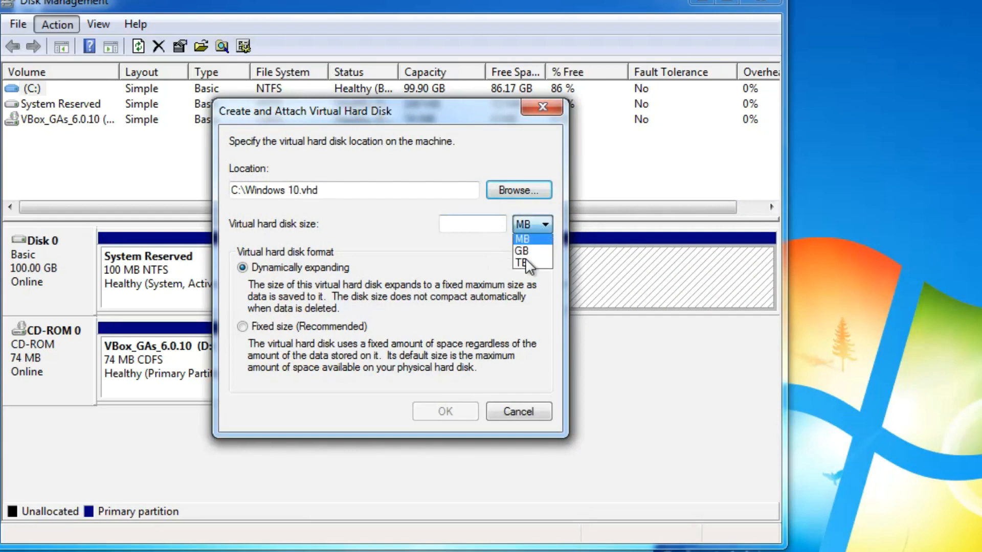
pyautogui.click(526, 248)
pyautogui.click(476, 226)
pyautogui.write('20')
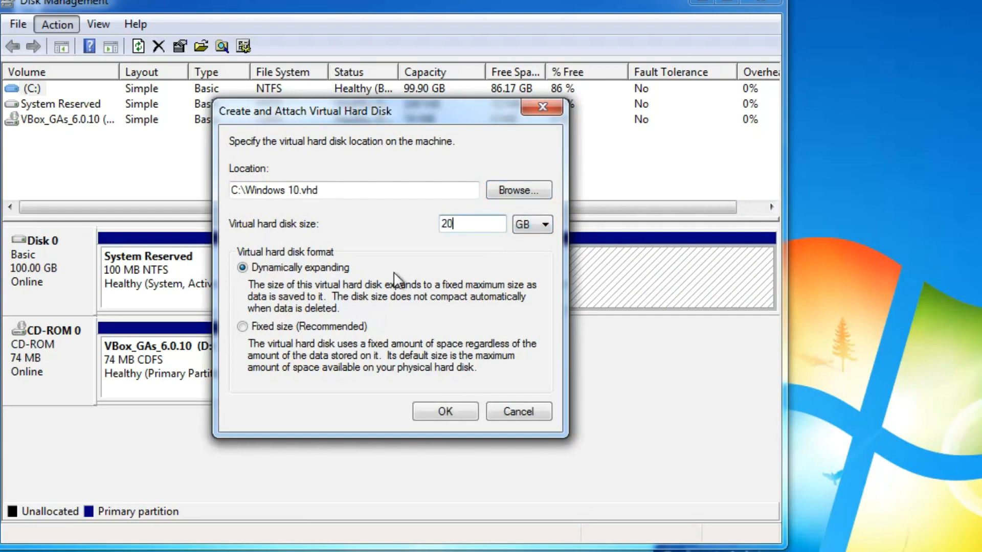
pyautogui.click(459, 411)
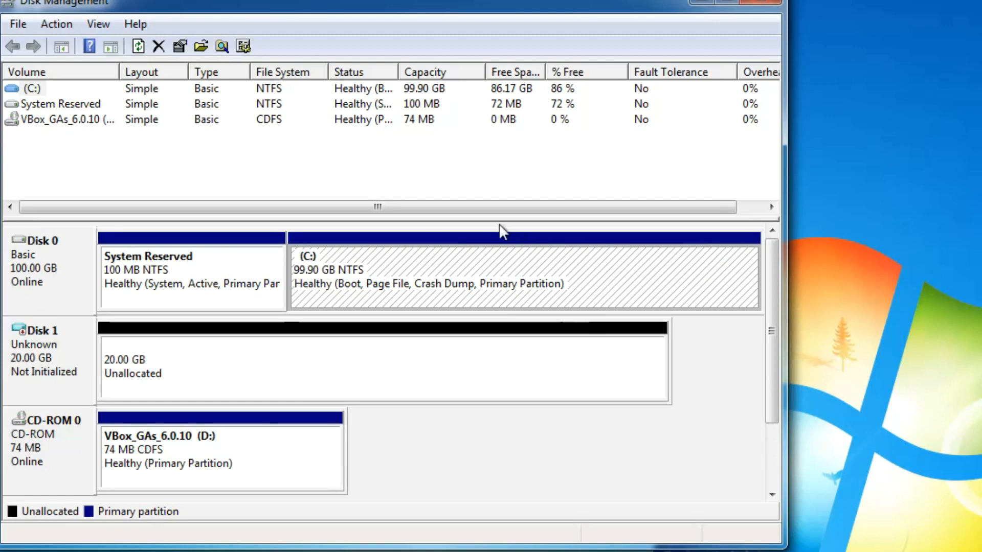
# Initialize the new Disk 1 with the MBR (Master Boot Record) partition style.
pyautogui.click(49, 353)
pyautogui.rightClick(46, 350)
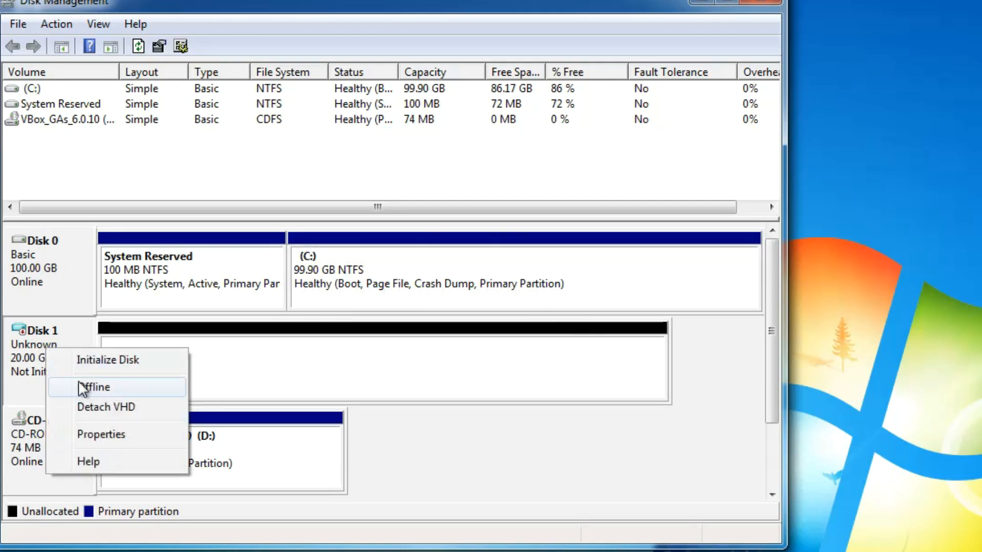
pyautogui.click(96, 359)
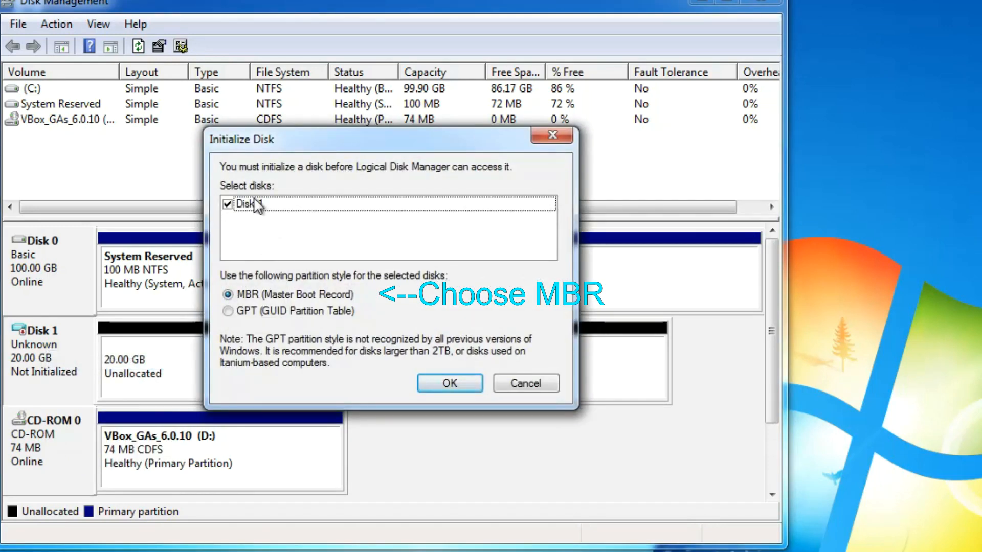
pyautogui.click(426, 385)
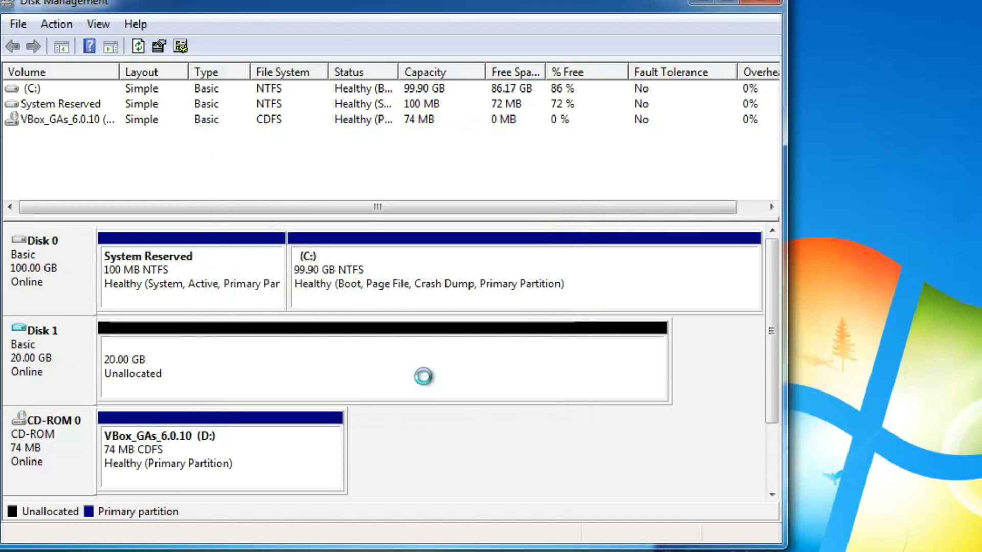
# Create a simple volume in Disk 1's unallocated space with drive letter E, NTFS quick format and the volume label Windows 10.
pyautogui.rightClick(424, 379)
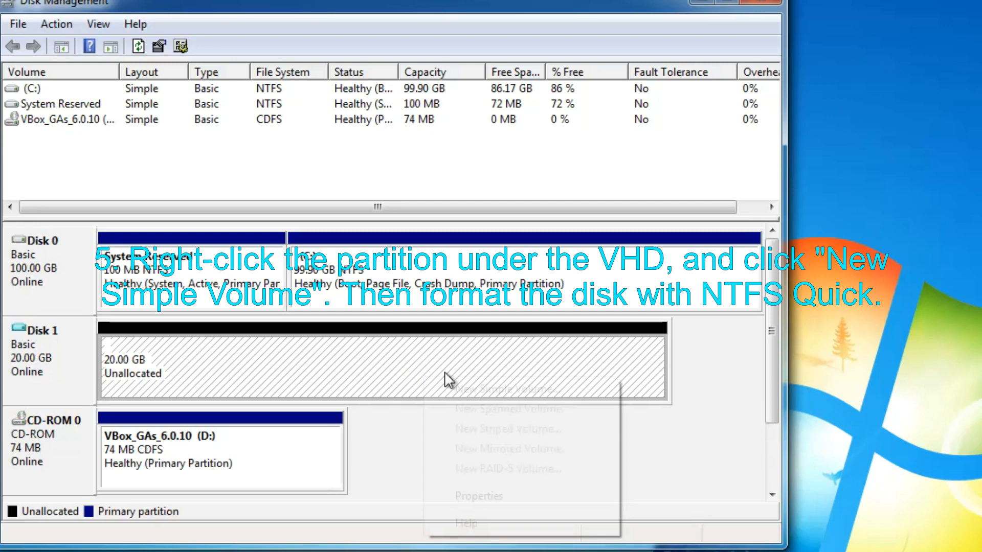
pyautogui.click(513, 392)
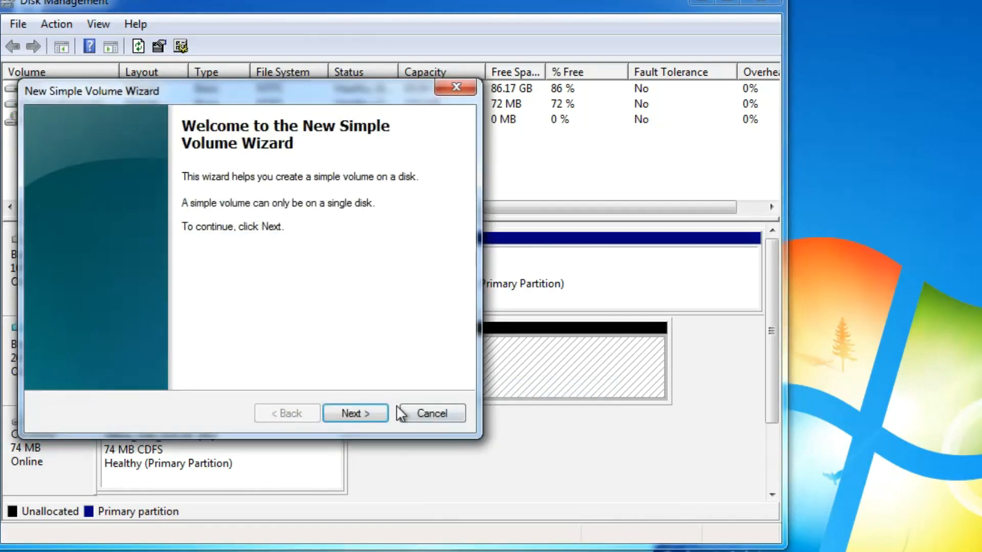
pyautogui.click(379, 417)
pyautogui.click(360, 418)
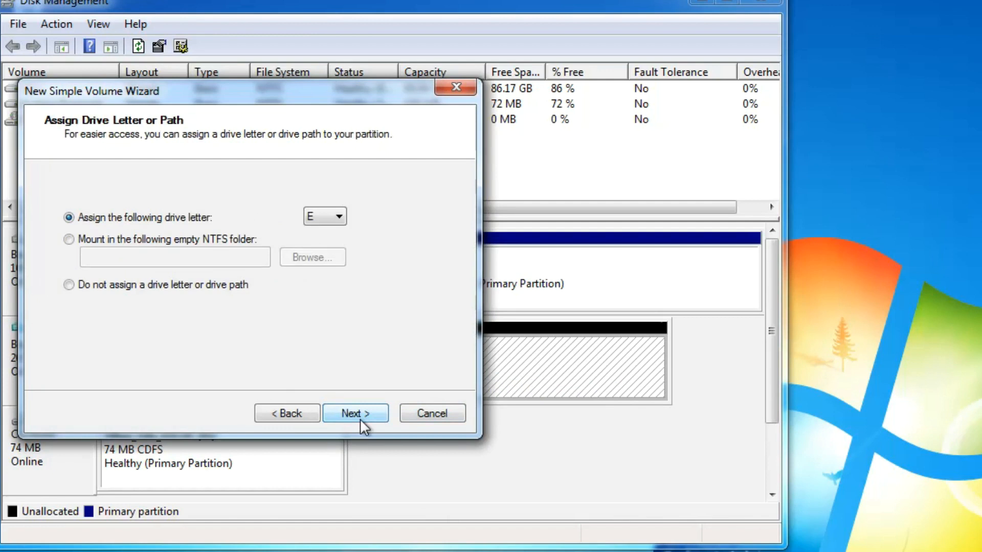
pyautogui.click(357, 419)
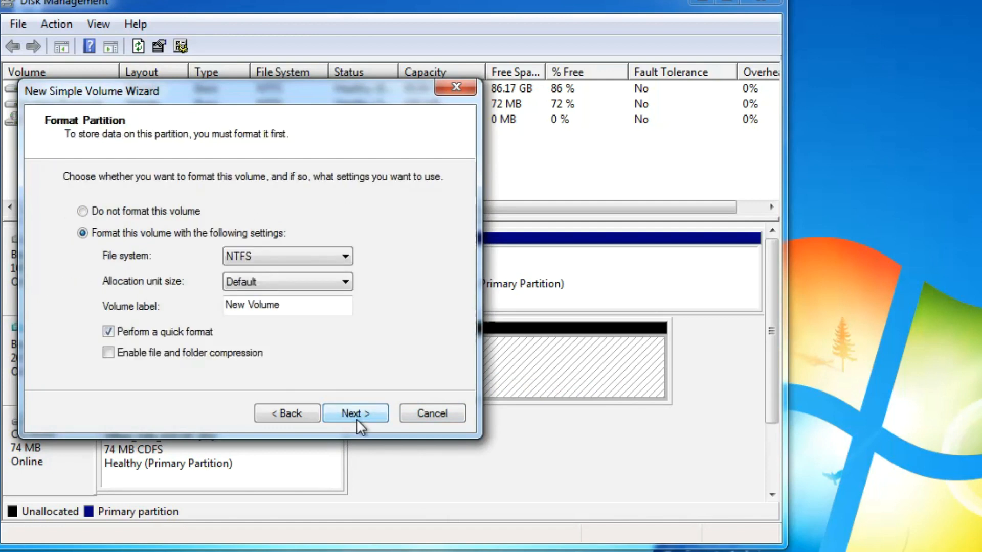
pyautogui.moveTo(316, 302); pyautogui.dragTo(0, 71)
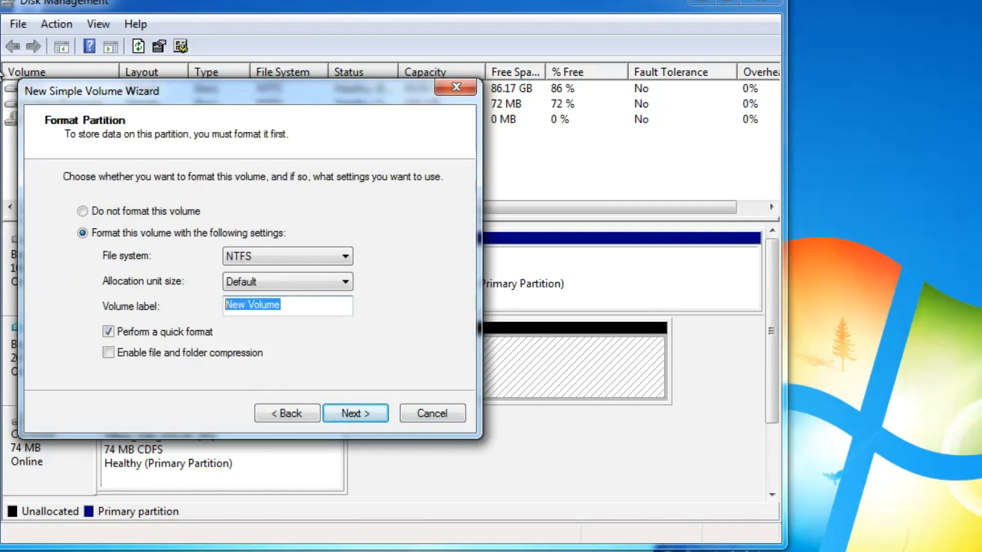
pyautogui.write('Windows 10')
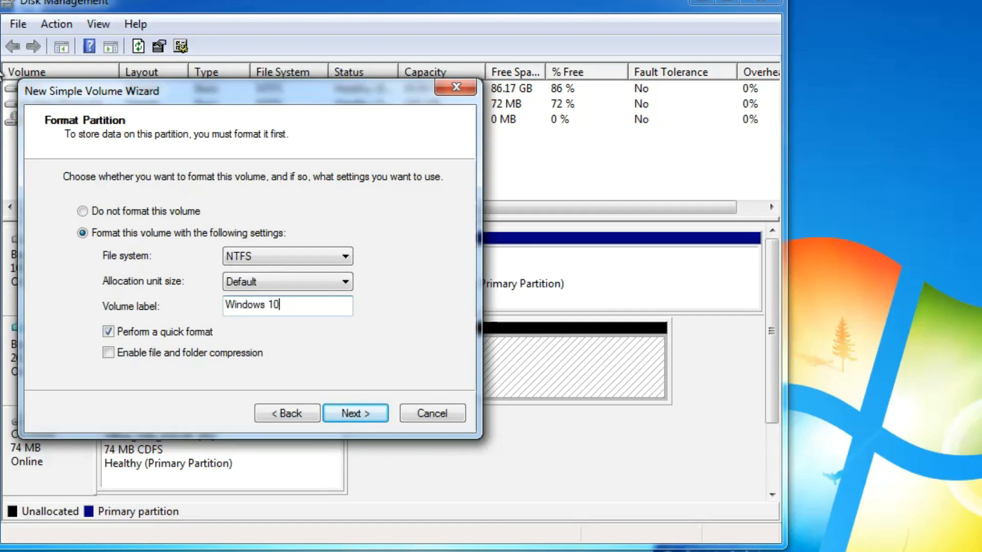
pyautogui.press('Return')
pyautogui.press('Return')
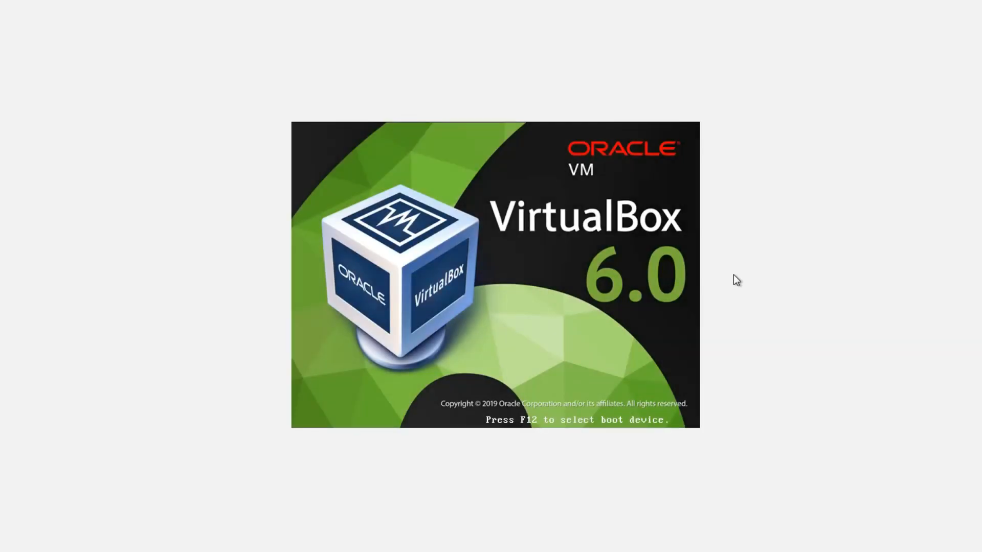
# Bring up the boot device selection during startup and boot the virtual machine from the CD-ROM.
pyautogui.press('F12')
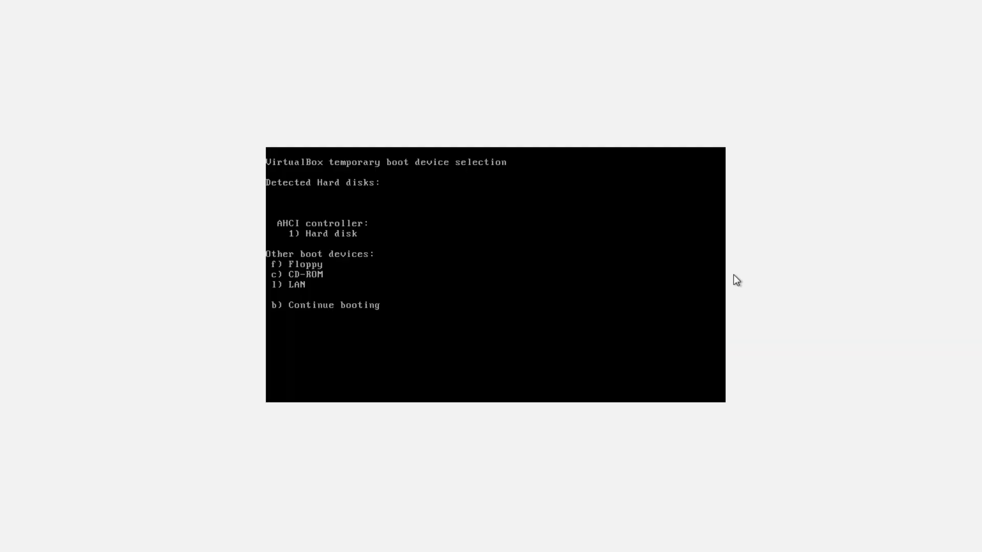
pyautogui.press('c')
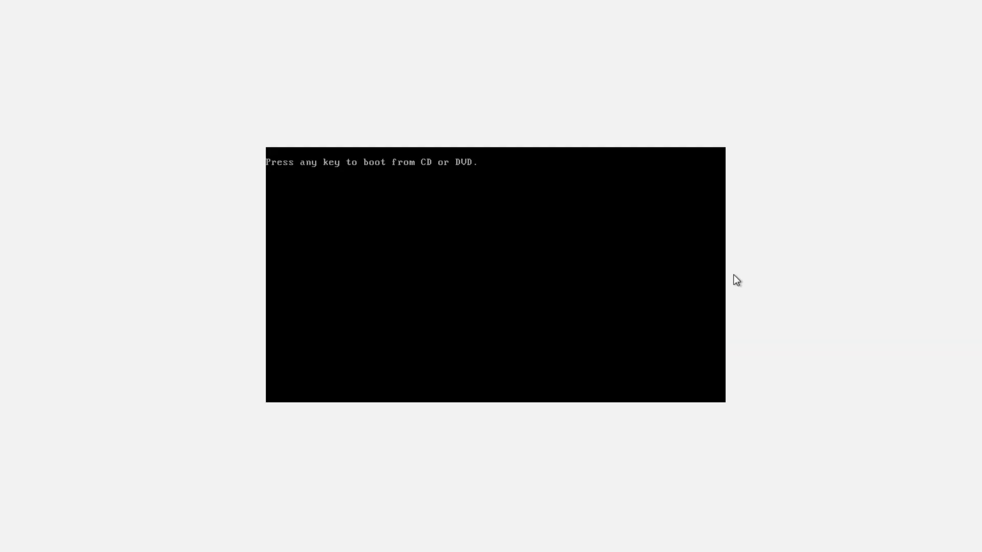
pyautogui.press('Return')
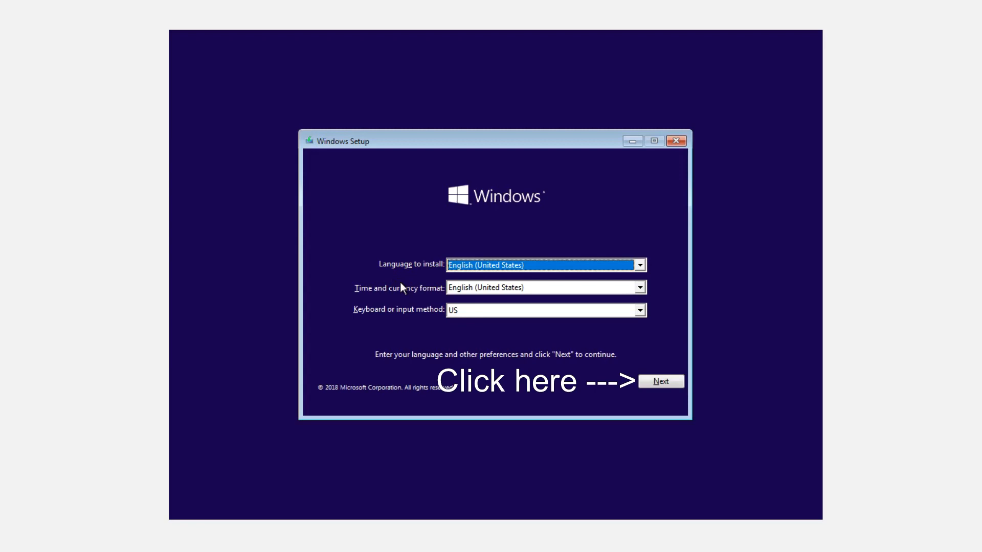
# Accept the Windows Setup language settings and open the Command Prompt from the repair troubleshooting options.
pyautogui.click(657, 381)
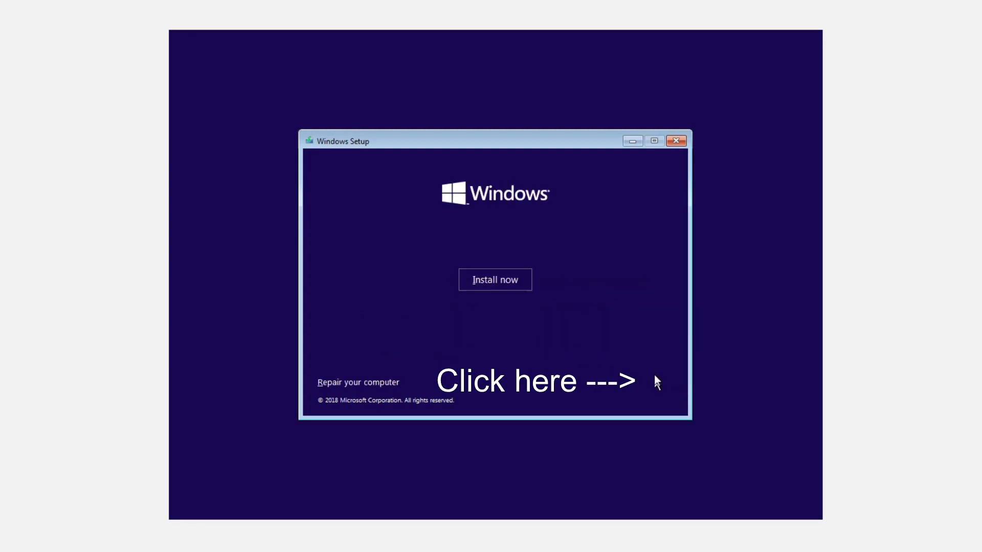
pyautogui.click(368, 379)
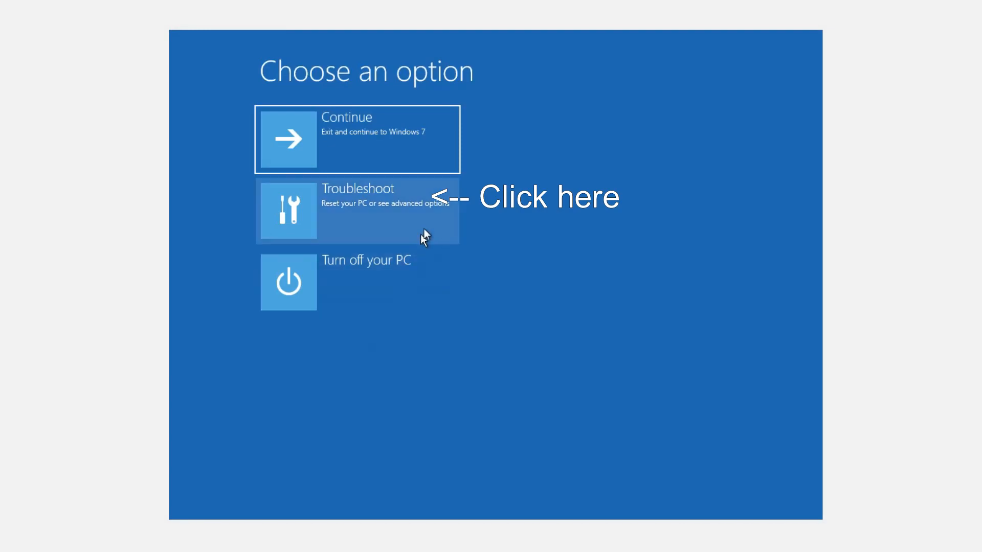
pyautogui.click(425, 225)
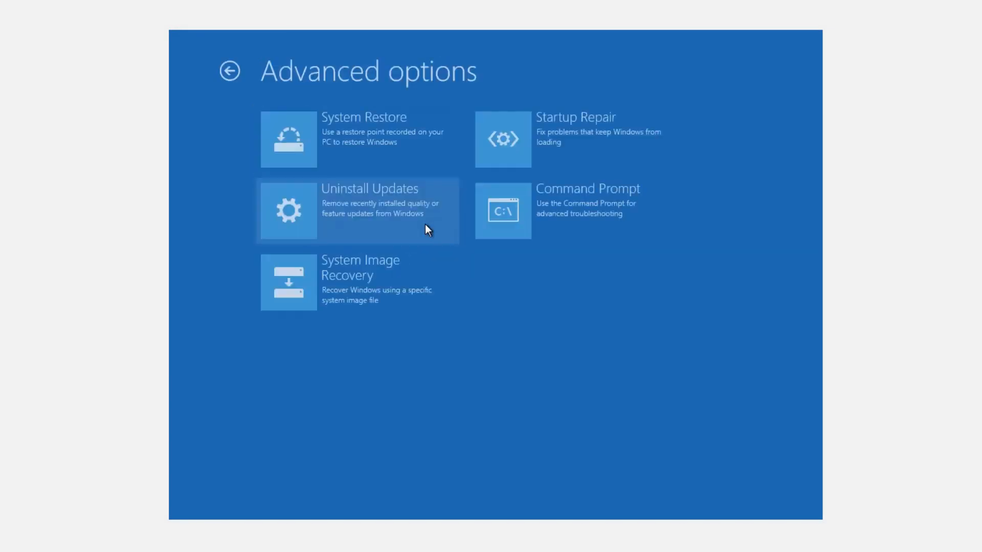
pyautogui.click(582, 231)
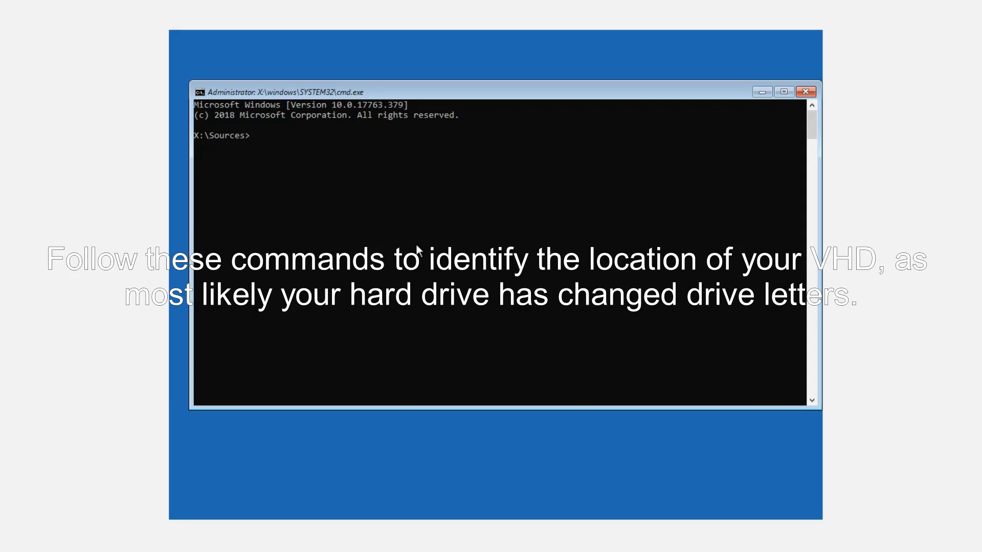
# In DiskPart, list the disks and select disk 0.
pyautogui.write('diskpar')
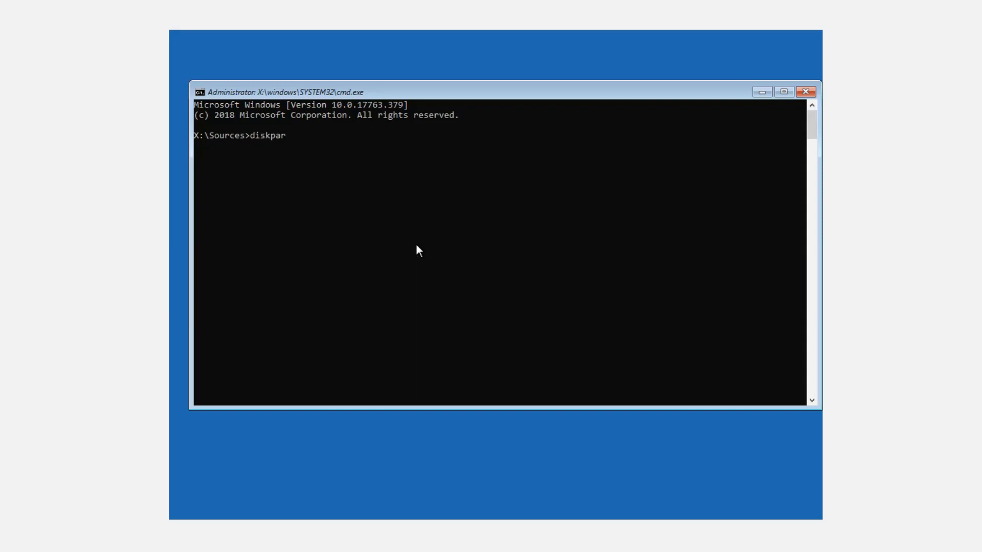
pyautogui.write('t')
pyautogui.press('Return')
pyautogui.write('l')
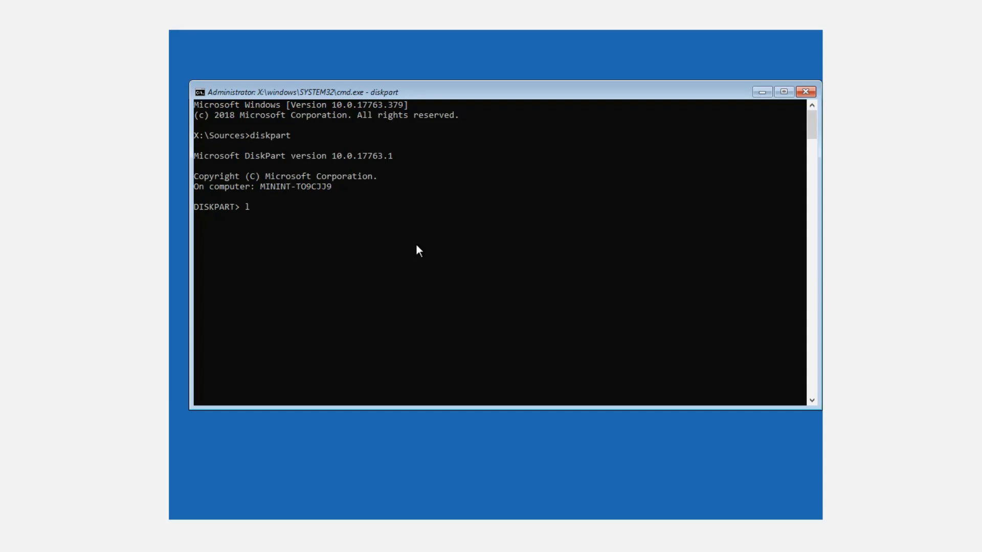
pyautogui.write('ist disk')
pyautogui.press('Return')
pyautogui.write('select disk 0')
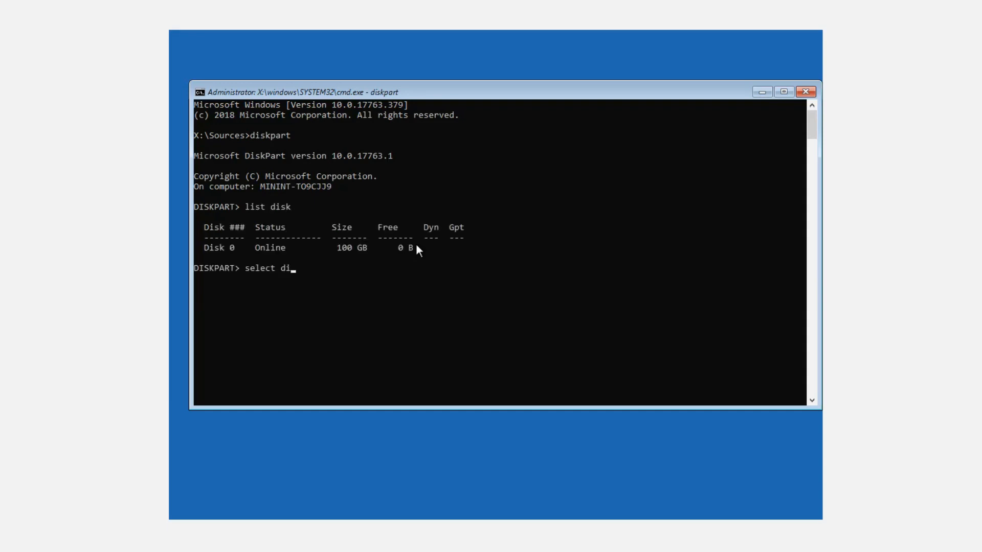
pyautogui.press('Return')
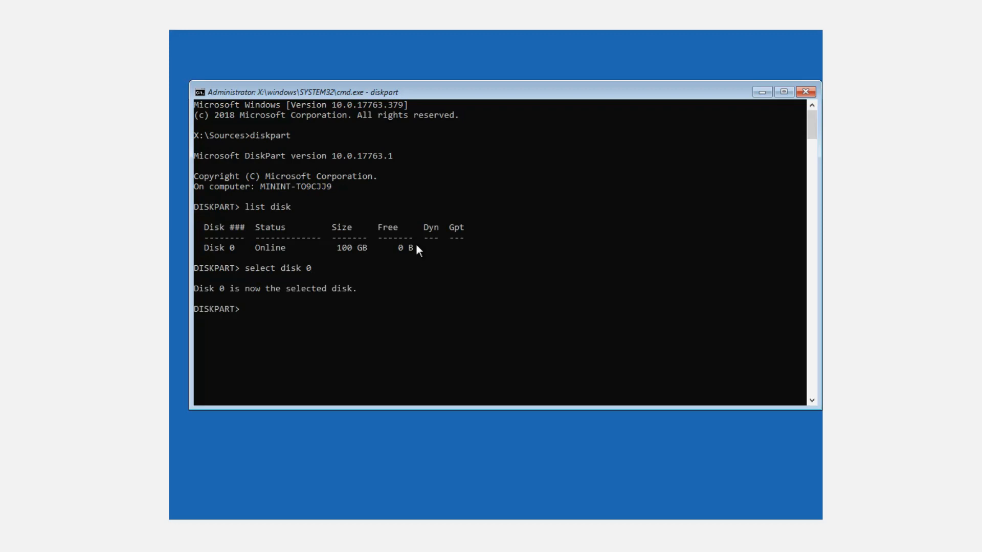
# List the partitions of the selected disk and all volumes in DiskPart.
pyautogui.write('list partition')
pyautogui.press('Return')
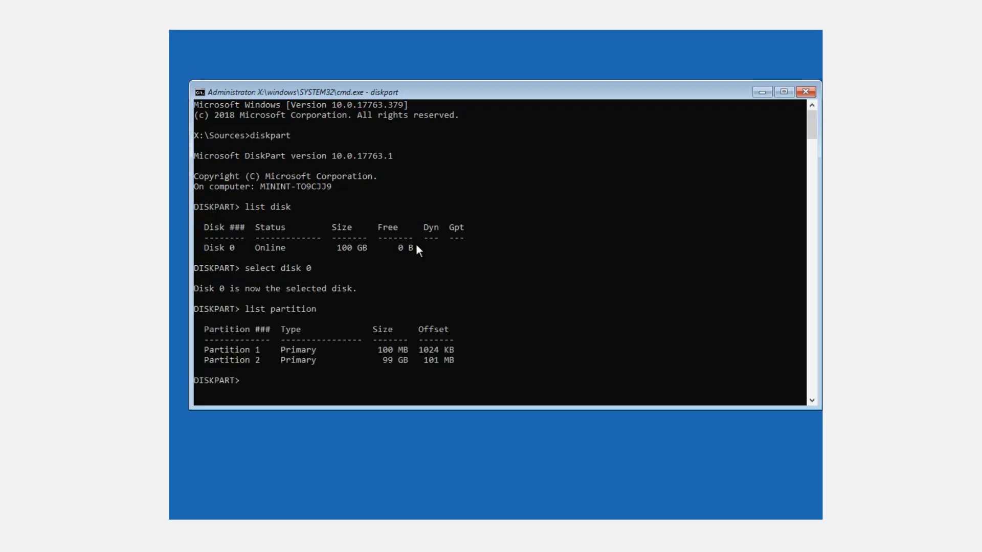
pyautogui.write('list volume')
pyautogui.press('Return')
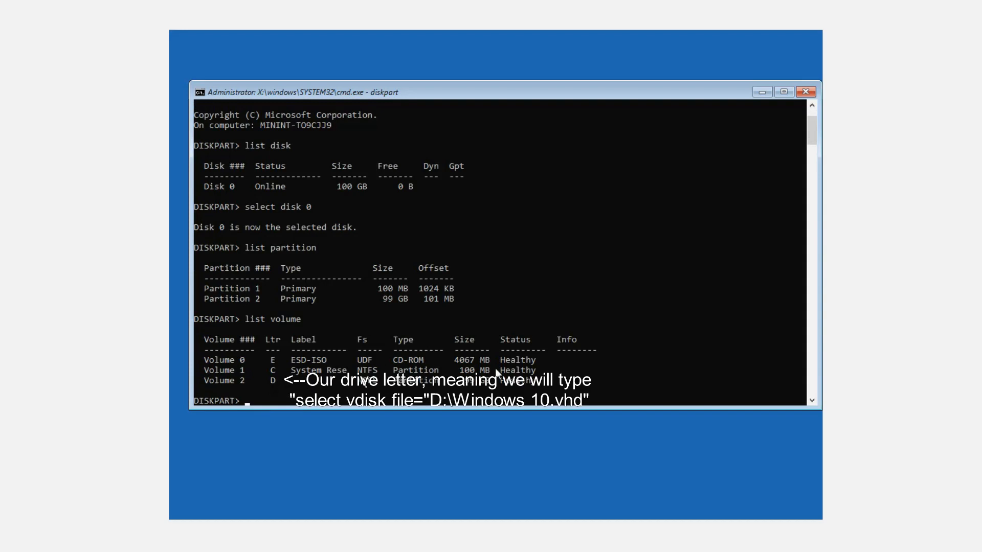
# Select the virtual disk file D:\Windows 10.vhd in DiskPart.
pyautogui.scroll(-4, 811, 138)
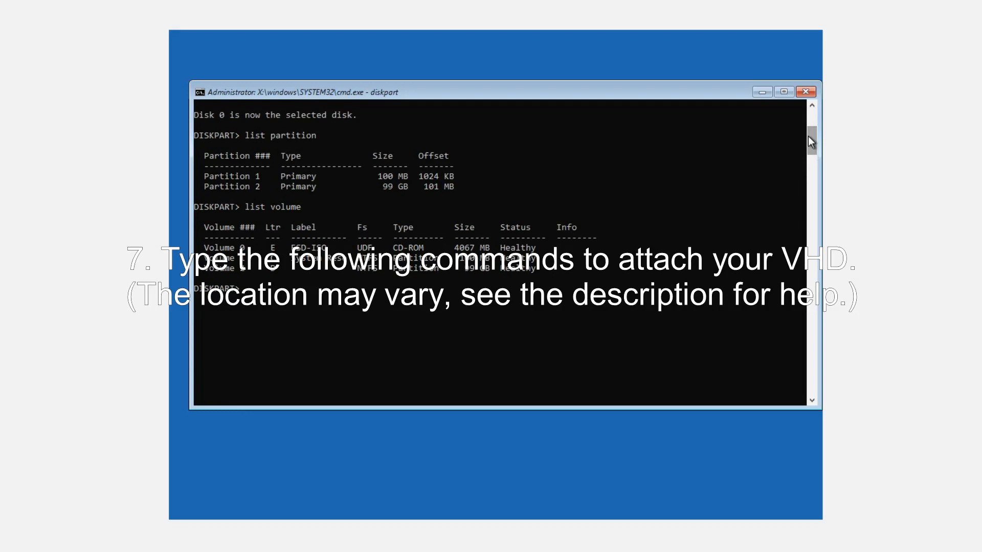
pyautogui.write('select vd')
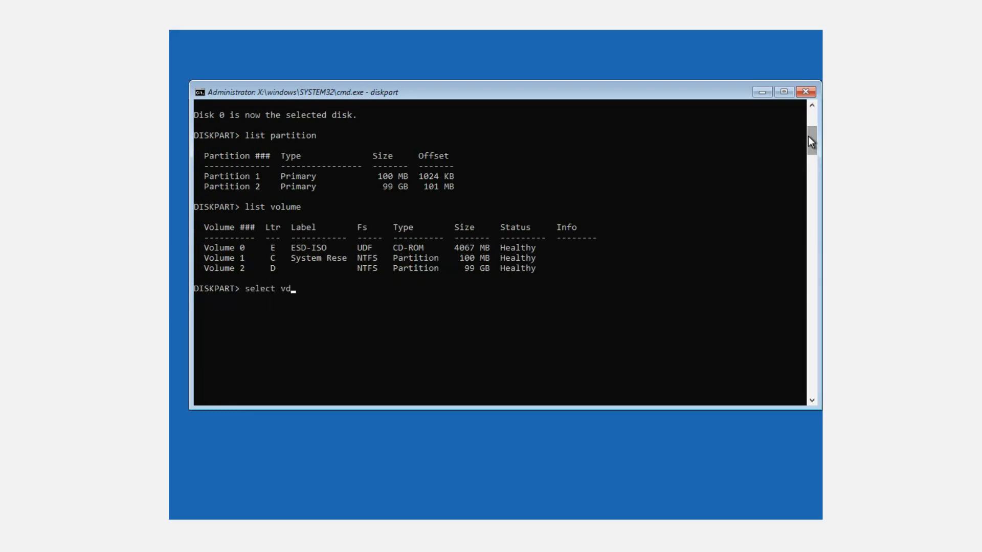
pyautogui.write('isk file="D:\\Windows 10')
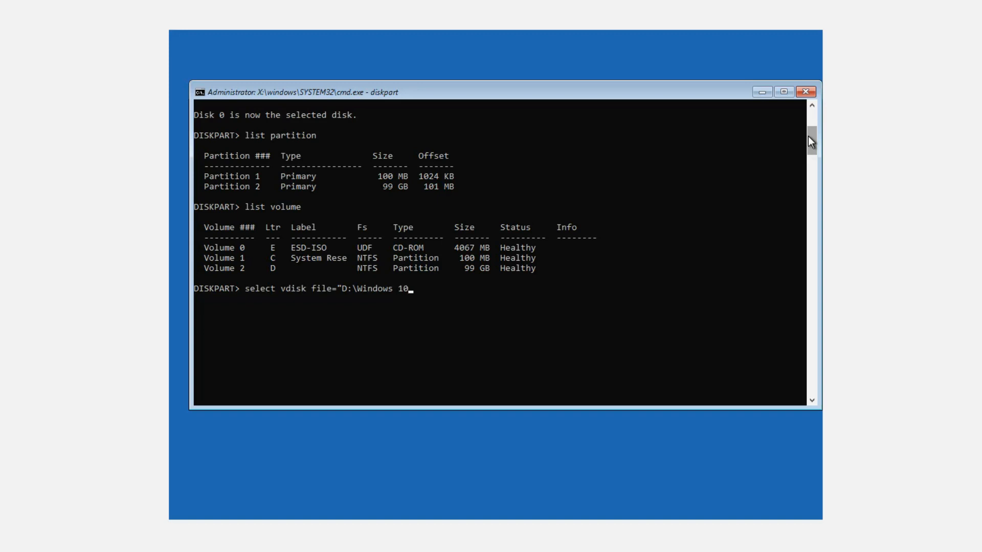
pyautogui.write('.vhd"')
pyautogui.press('Return')
# Attach the selected virtual disk in DiskPart and list the disks to check it.
pyautogui.write('attachvdisk')
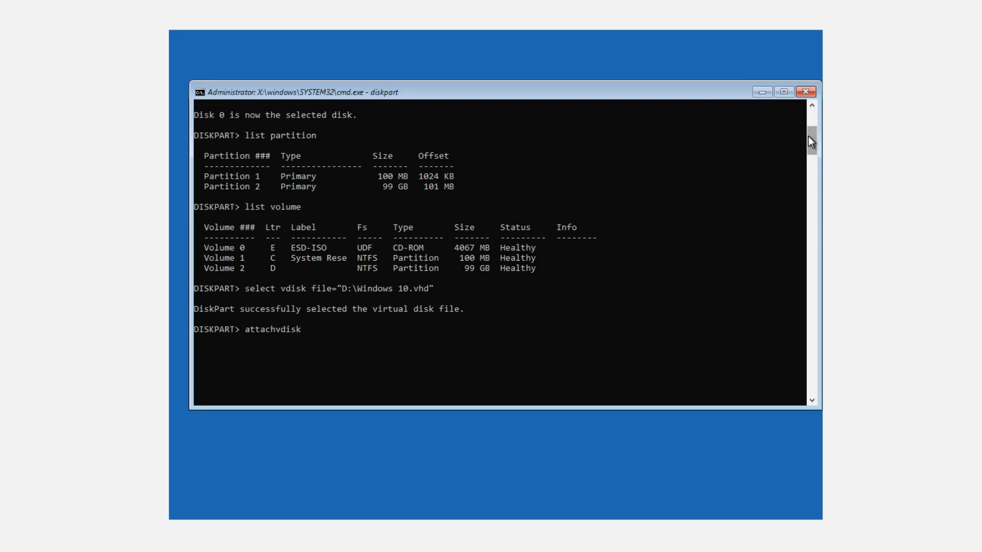
pyautogui.press('Return')
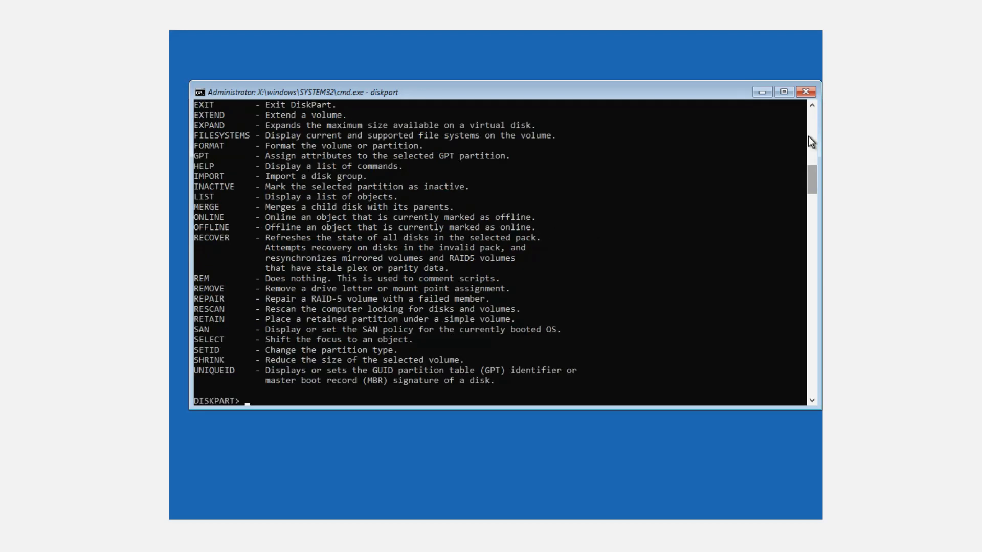
pyautogui.write('attach vdisk')
pyautogui.press('Return')
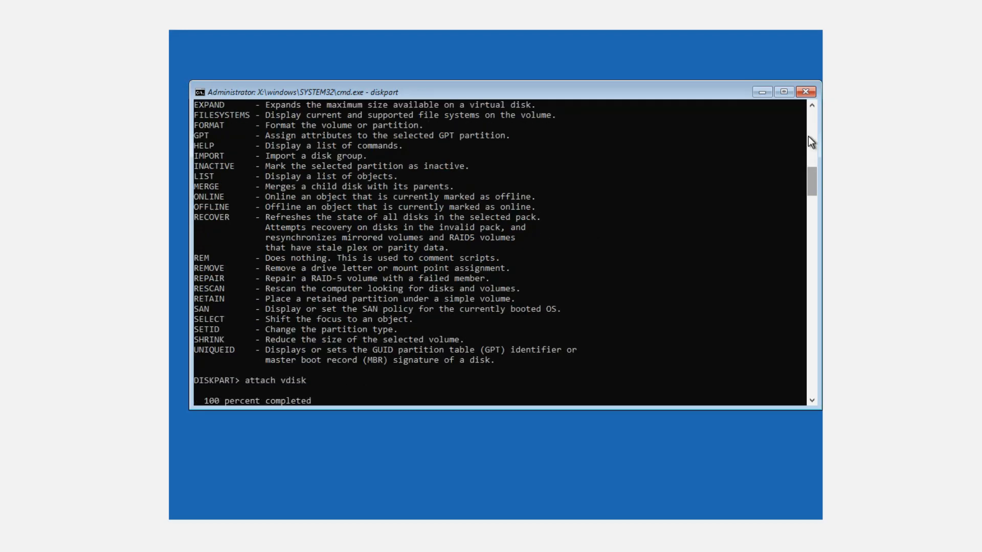
pyautogui.write('list disk')
pyautogui.press('Return')
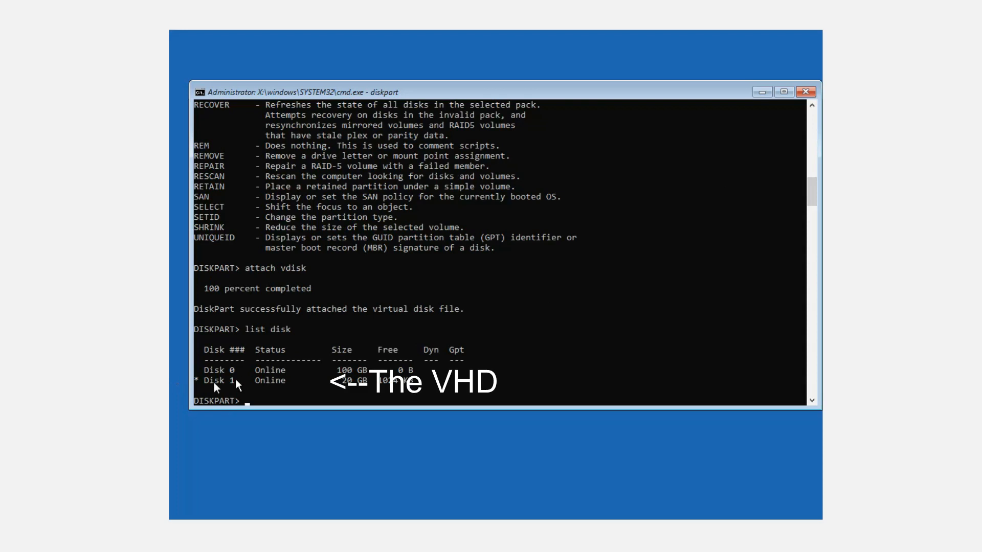
# Exit DiskPart and launch Windows Setup from the command prompt with the setup command.
pyautogui.write('exit')
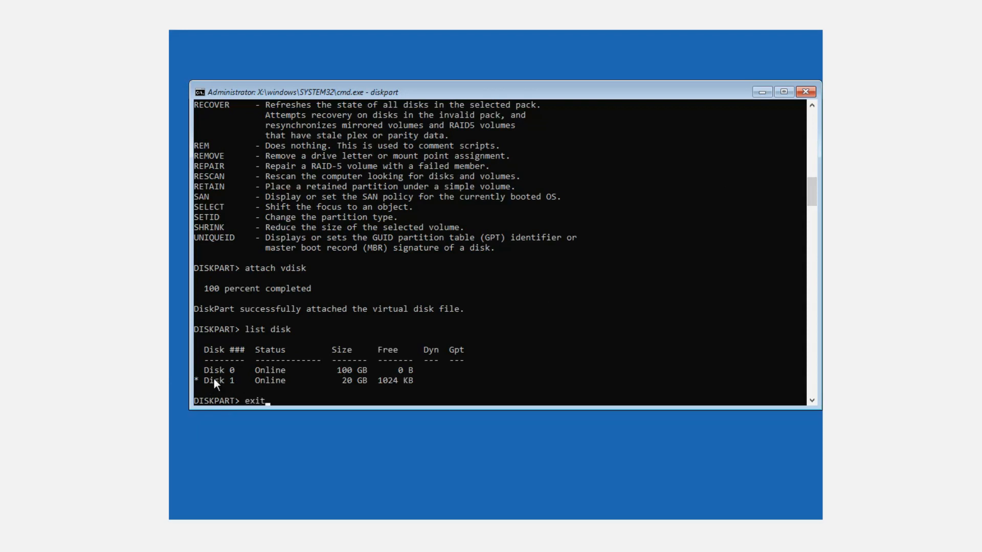
pyautogui.press('Return')
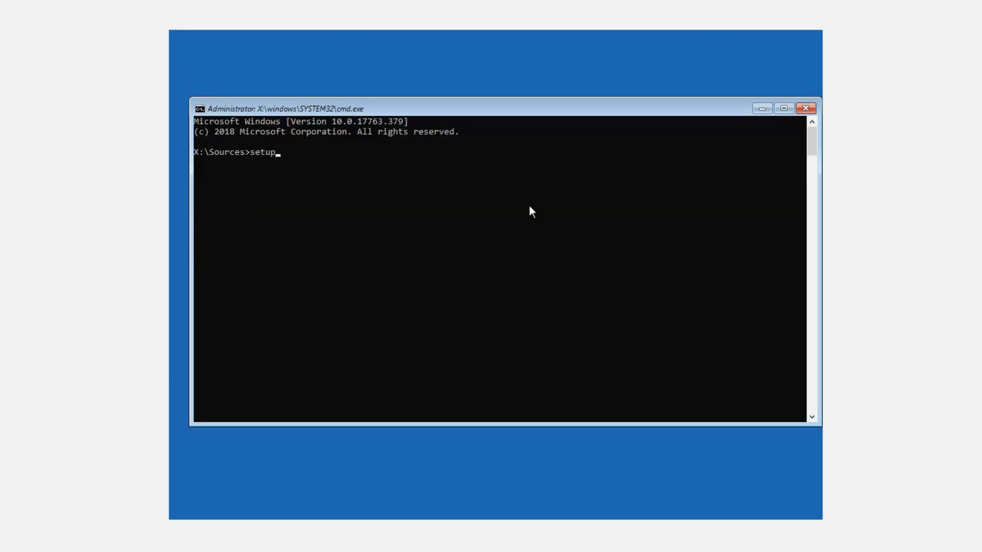
pyautogui.write('setup')
pyautogui.press('Return')
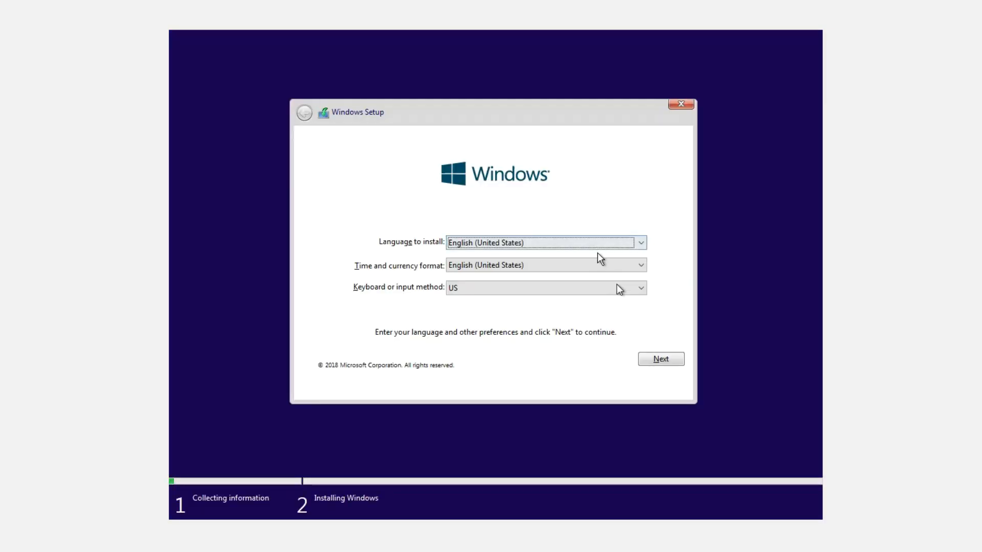
# Accept the Setup language settings, continue without a product key and choose Windows 10 Home as the operating system.
pyautogui.click(662, 361)
pyautogui.click(540, 386)
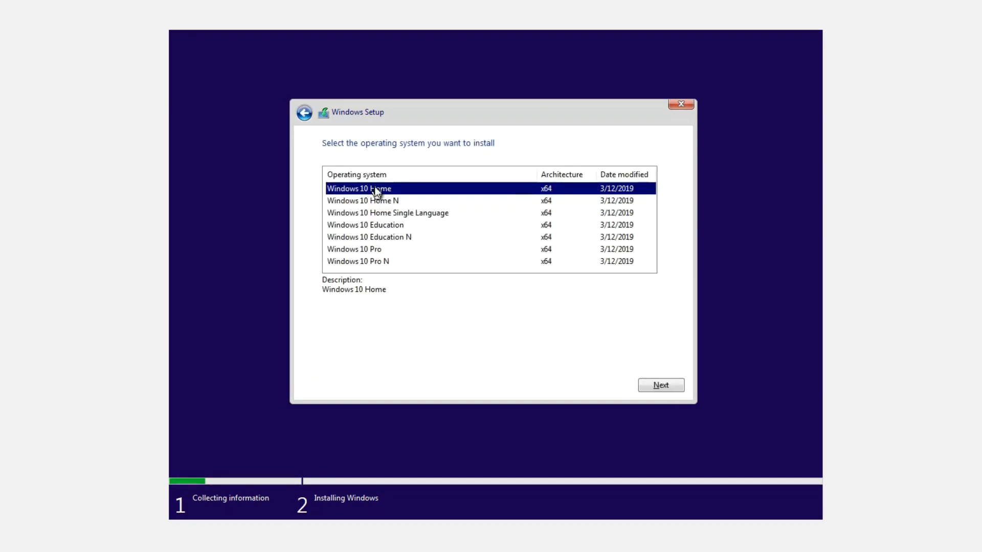
pyautogui.click(660, 385)
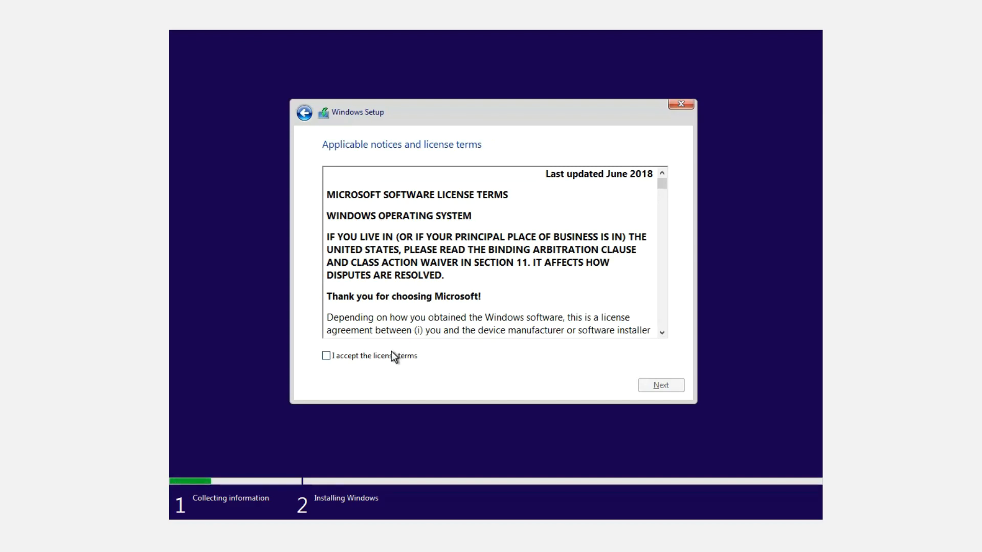
# Accept the license terms and choose the custom installation type.
pyautogui.click(398, 357)
pyautogui.click(659, 385)
pyautogui.click(428, 284)
# Choose Drive 1 Partition 1: Windows 10 as the install location, dismiss its warning details and start the installation.
pyautogui.click(444, 240)
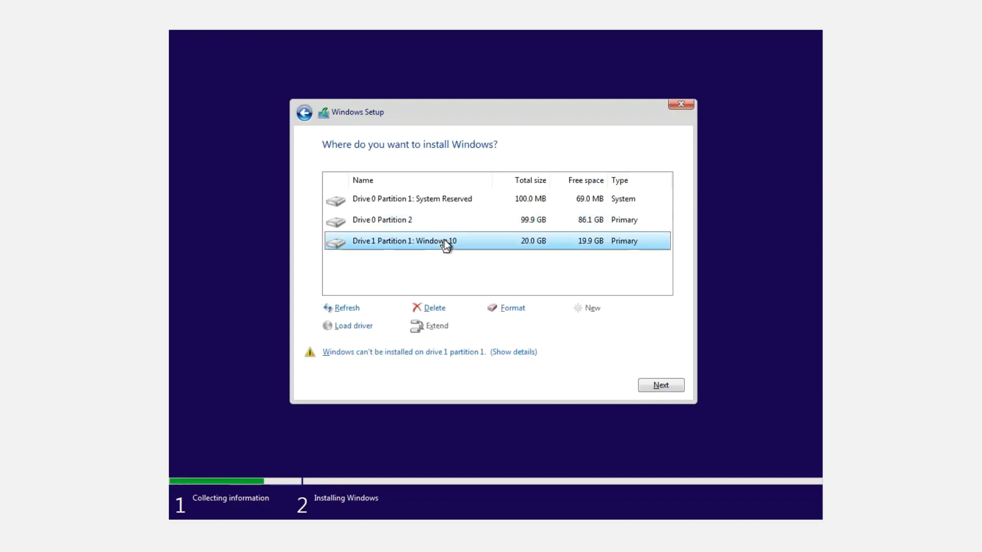
pyautogui.click(431, 353)
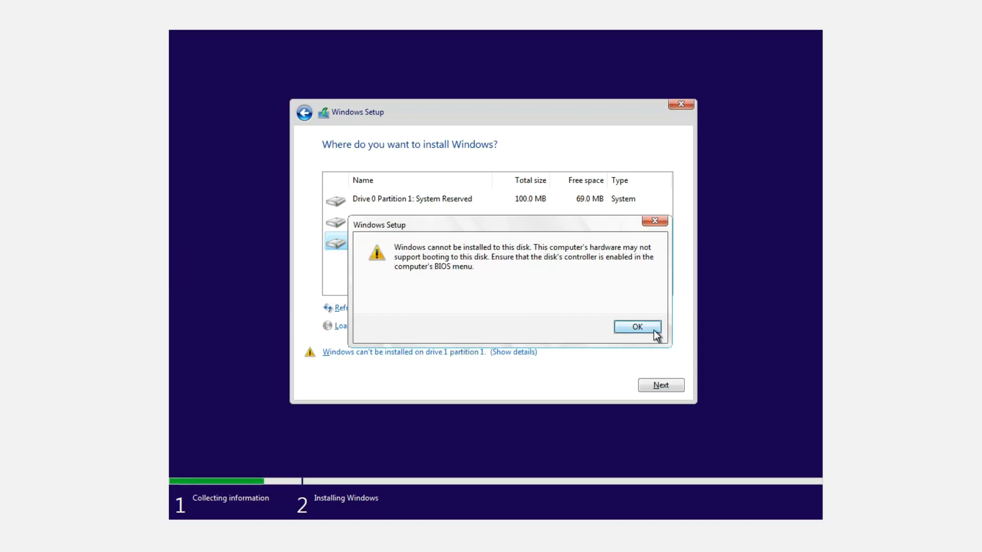
pyautogui.click(633, 329)
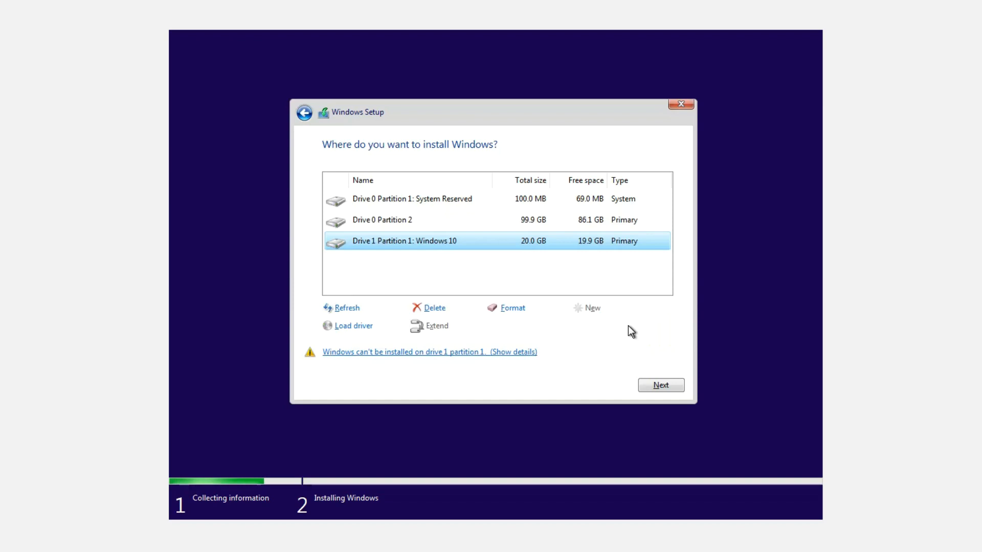
pyautogui.click(660, 385)
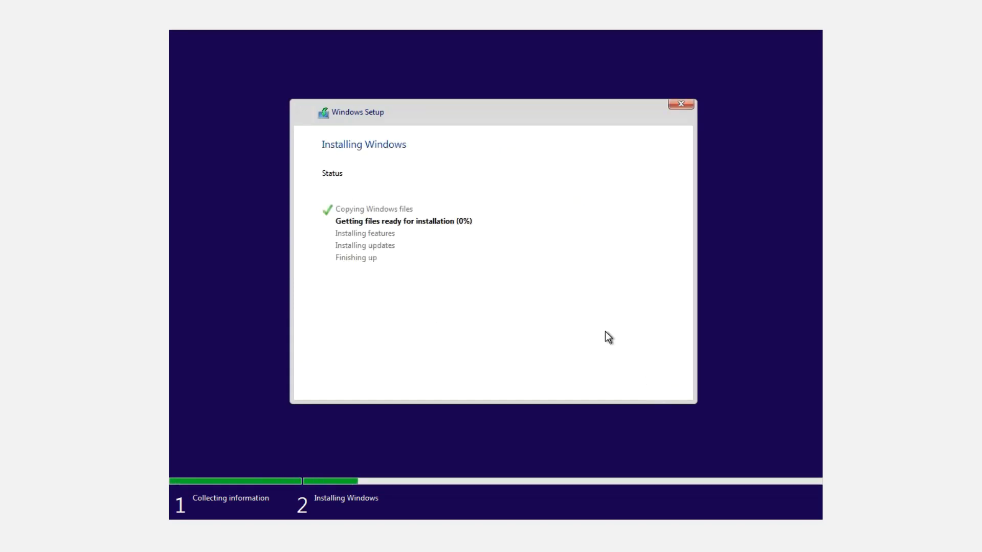